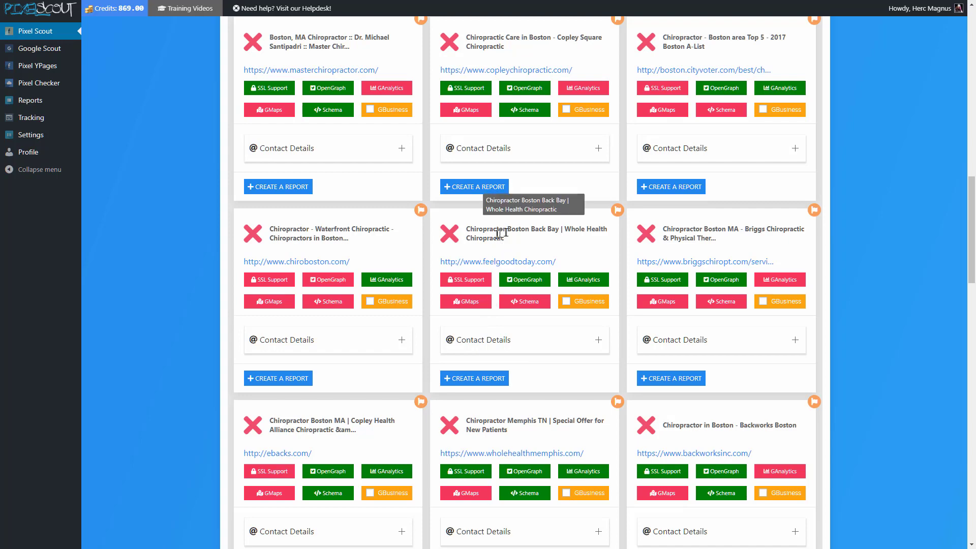
- Expand the contact details of the Whole Health, Waterfront and Briggs Chiropractic results
{"action": "left_click", "coordinate": [596, 344]}
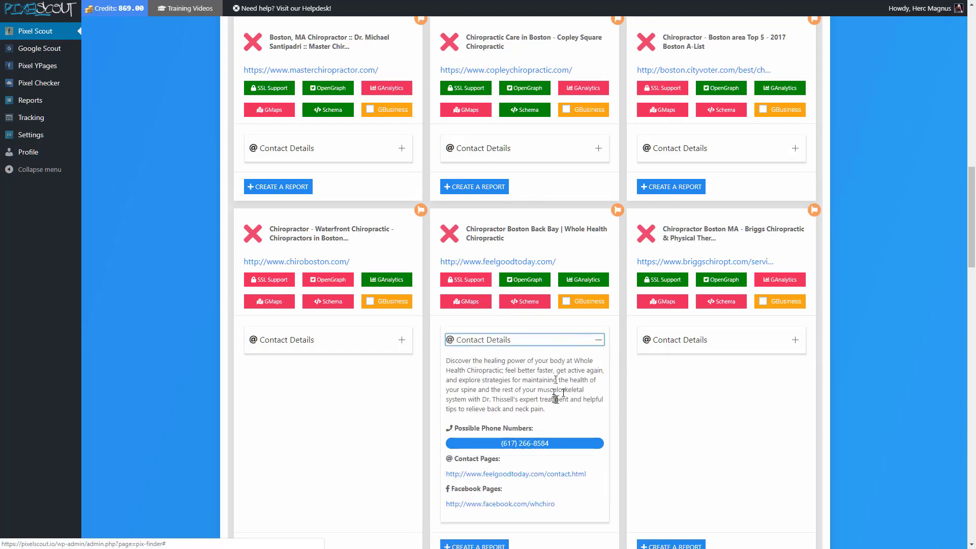
{"action": "scroll", "coordinate": [551, 376], "scroll_direction": "down", "scroll_amount": 2}
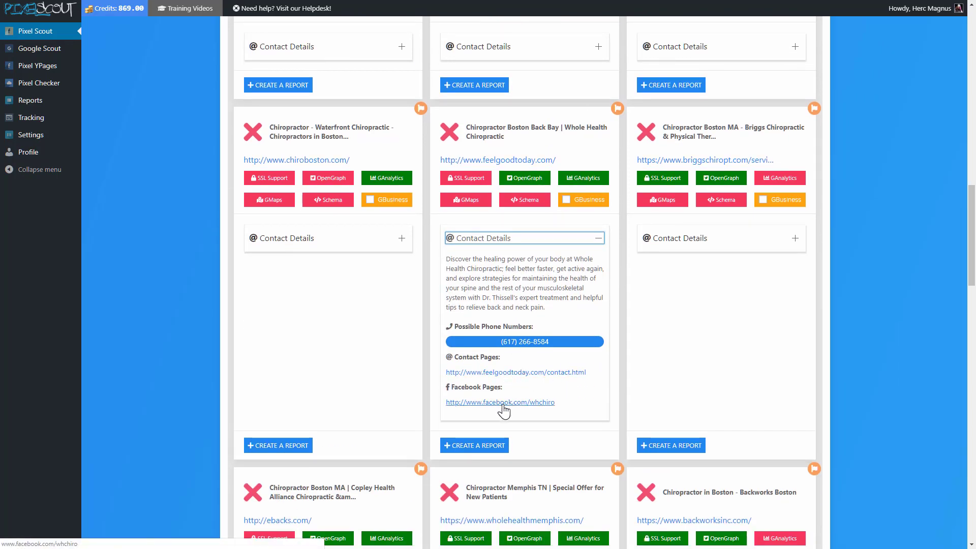
{"action": "left_click", "coordinate": [401, 238]}
{"action": "scroll", "coordinate": [350, 320], "scroll_direction": "down", "scroll_amount": 1}
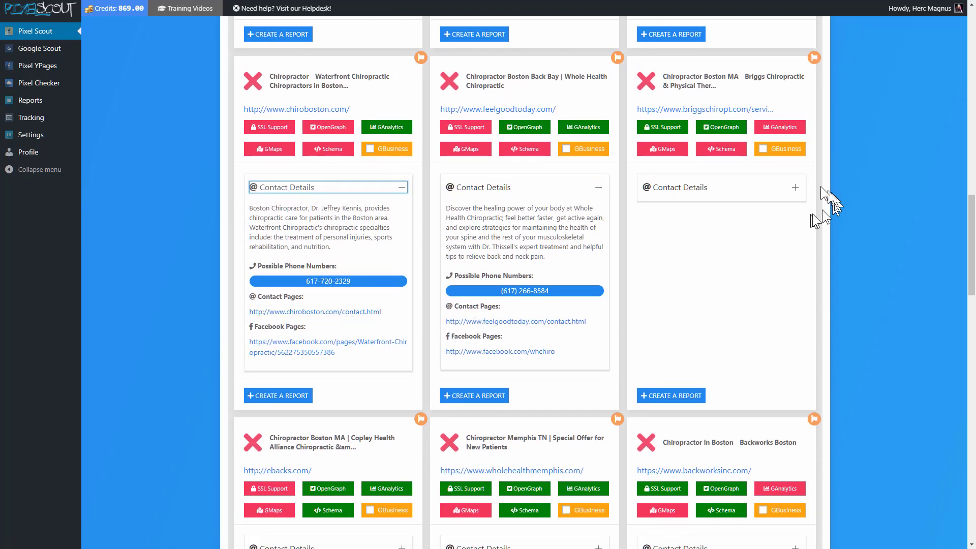
{"action": "left_click", "coordinate": [791, 189]}
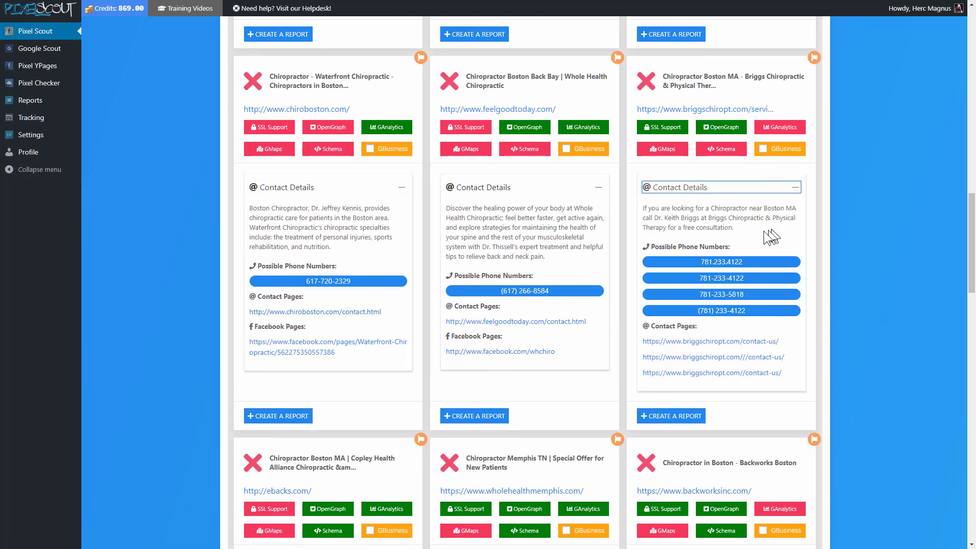
- Expand the contact details of the Backworks Boston, Chiropractor Memphis TN and Copley Health Alliance results
{"action": "scroll", "coordinate": [742, 254], "scroll_direction": "down", "scroll_amount": 6}
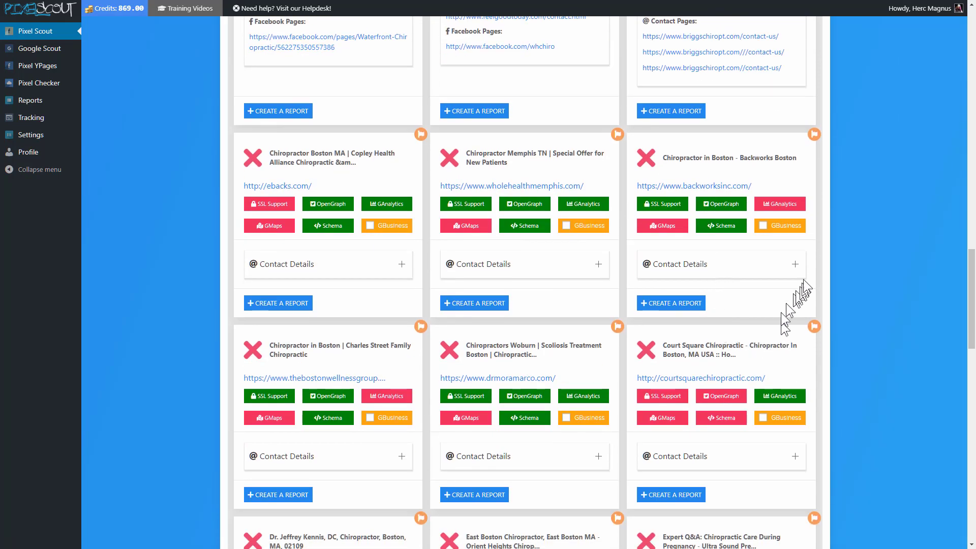
{"action": "left_click", "coordinate": [796, 264]}
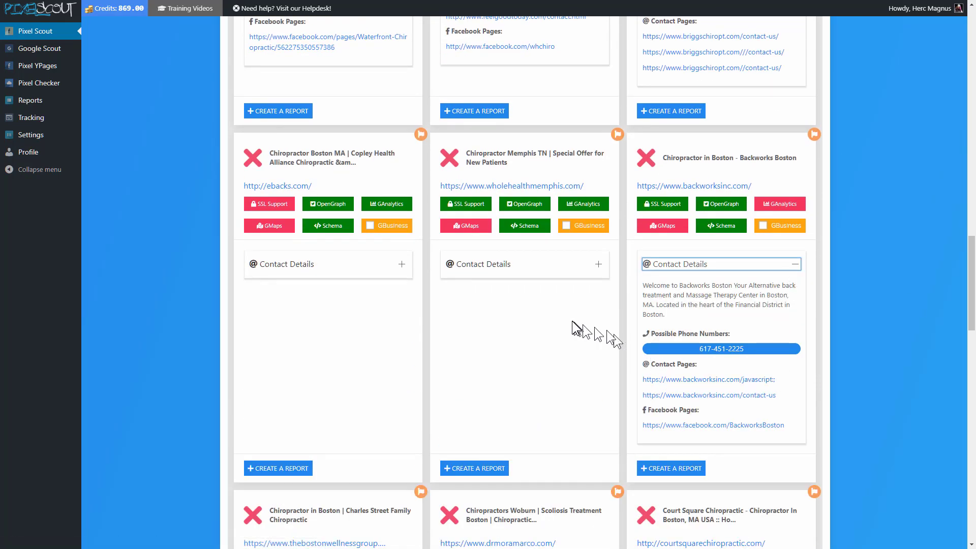
{"action": "left_click", "coordinate": [598, 264]}
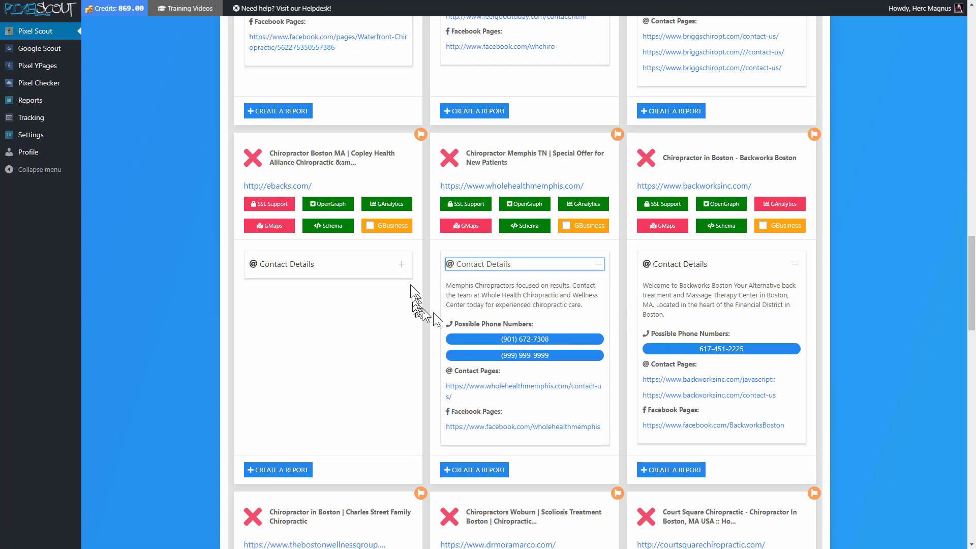
{"action": "left_click", "coordinate": [402, 264]}
{"action": "scroll", "coordinate": [363, 328], "scroll_direction": "down", "scroll_amount": 2}
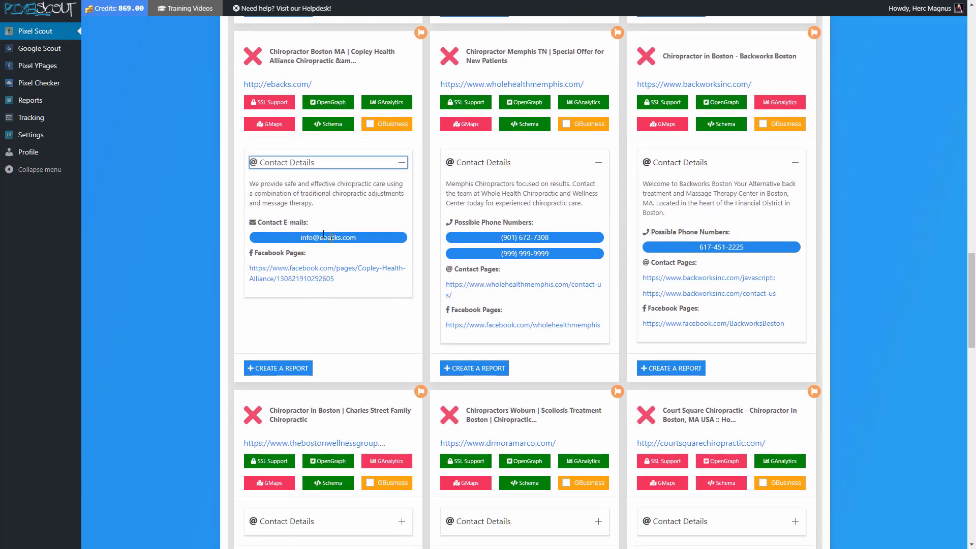
- Create a report for the Copley Health Alliance result, with Ebacks as the client business name and Gmail as the sending service
{"action": "left_click", "coordinate": [283, 367]}
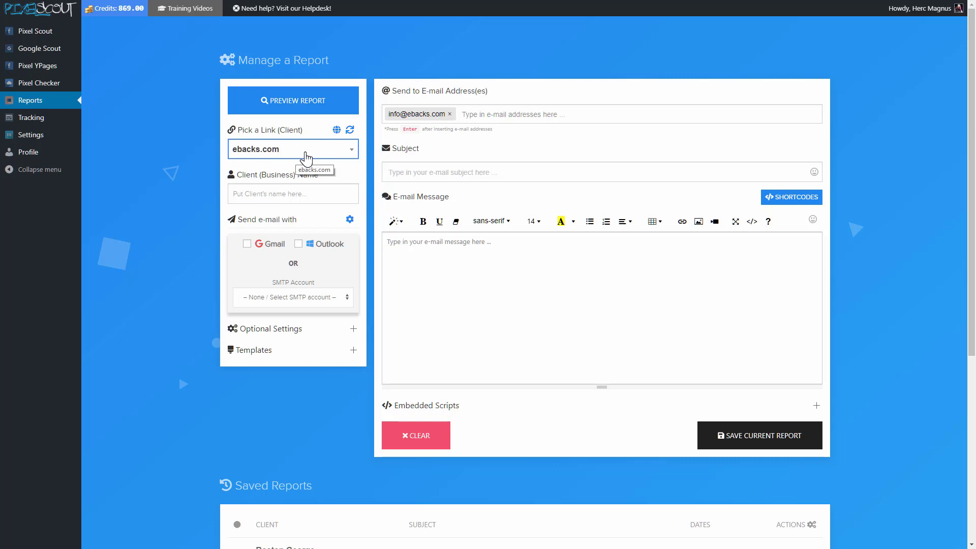
{"action": "left_click", "coordinate": [288, 192]}
{"action": "type", "text": "Ebacks"}
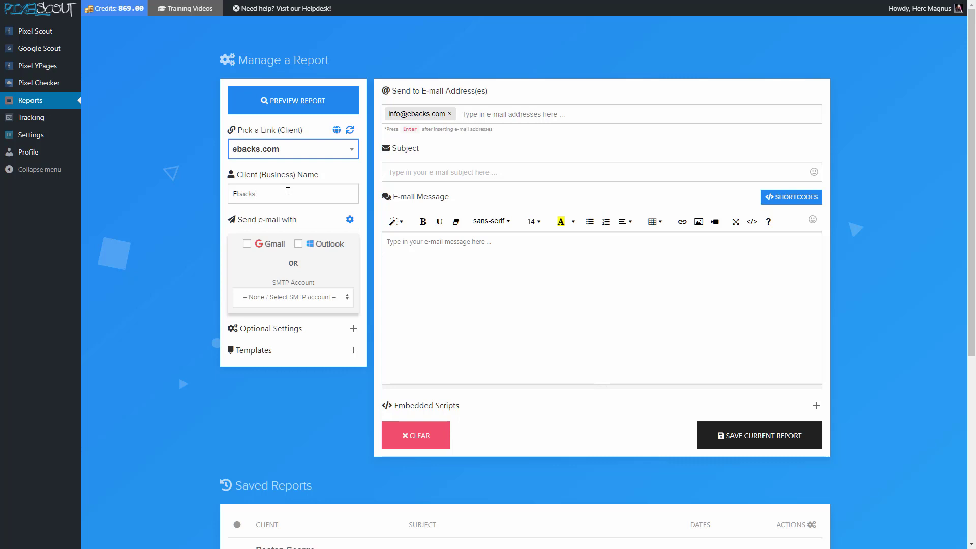
{"action": "left_click", "coordinate": [246, 244]}
{"action": "left_click", "coordinate": [352, 332]}
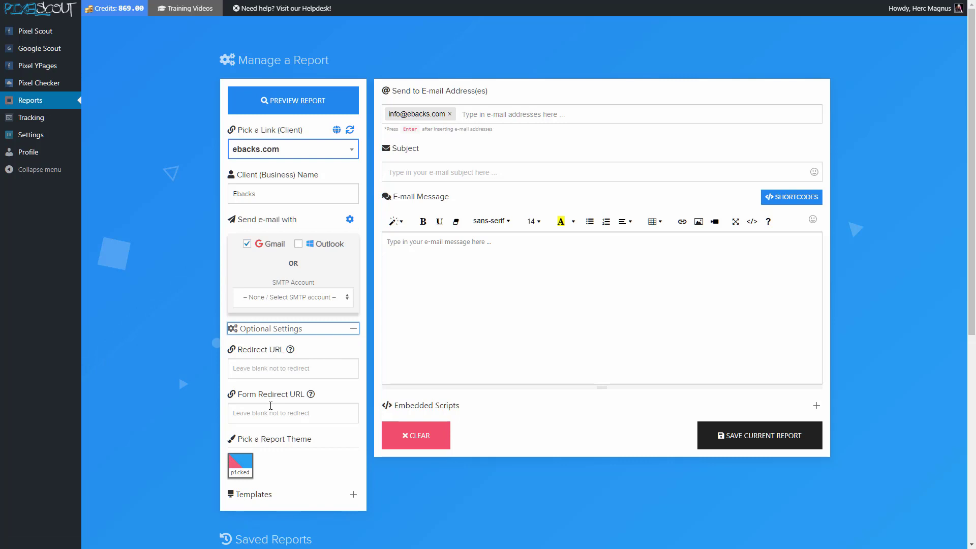
{"action": "mouse_move", "coordinate": [291, 351]}
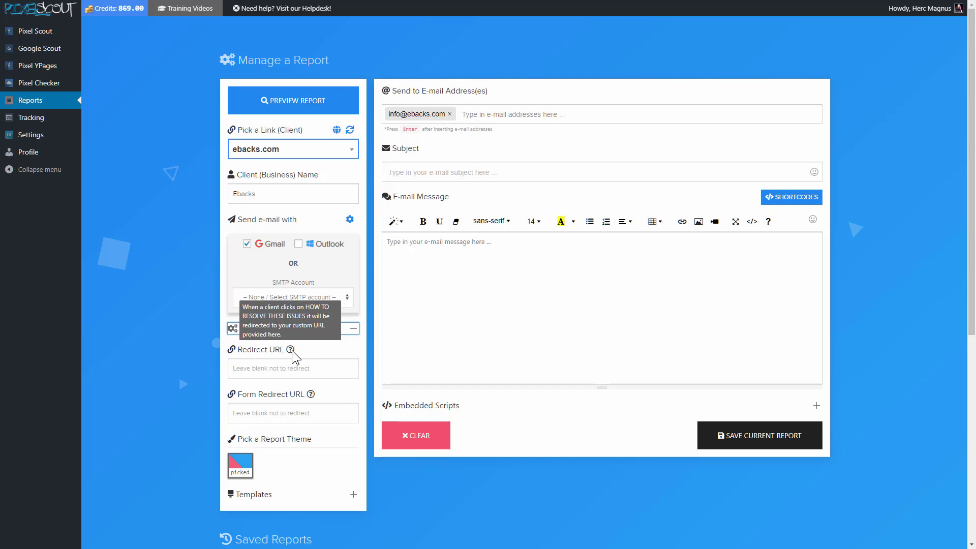
{"action": "left_click", "coordinate": [281, 366]}
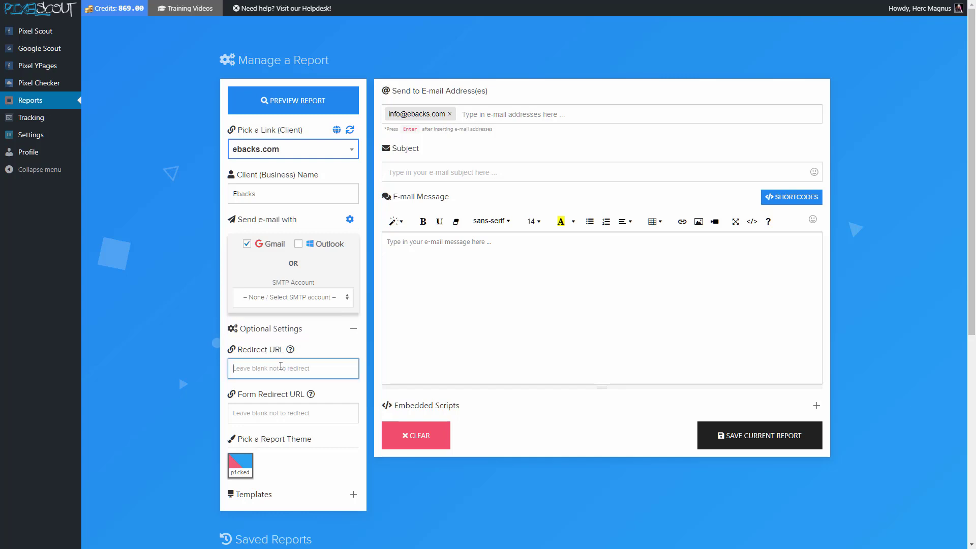
{"action": "type", "text": "https://url.com"}
{"action": "mouse_move", "coordinate": [310, 395]}
{"action": "left_click_drag", "start_coordinate": [288, 368], "coordinate": [224, 371]}
{"action": "key", "text": "BackSpace"}
{"action": "left_click", "coordinate": [277, 412]}
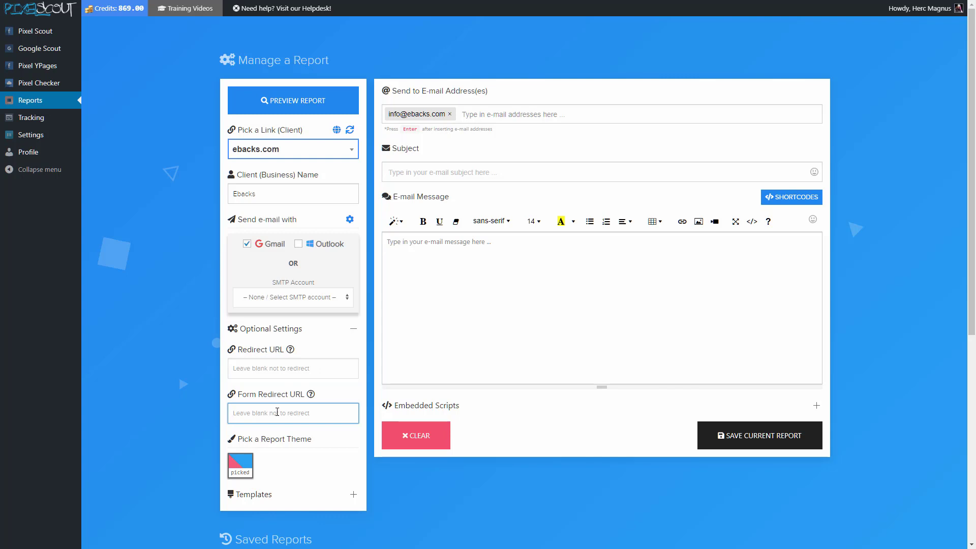
- Look at the subject line's emoji picker and the HTML code view of the e-mail message
{"action": "mouse_move", "coordinate": [312, 396]}
{"action": "left_click", "coordinate": [445, 174]}
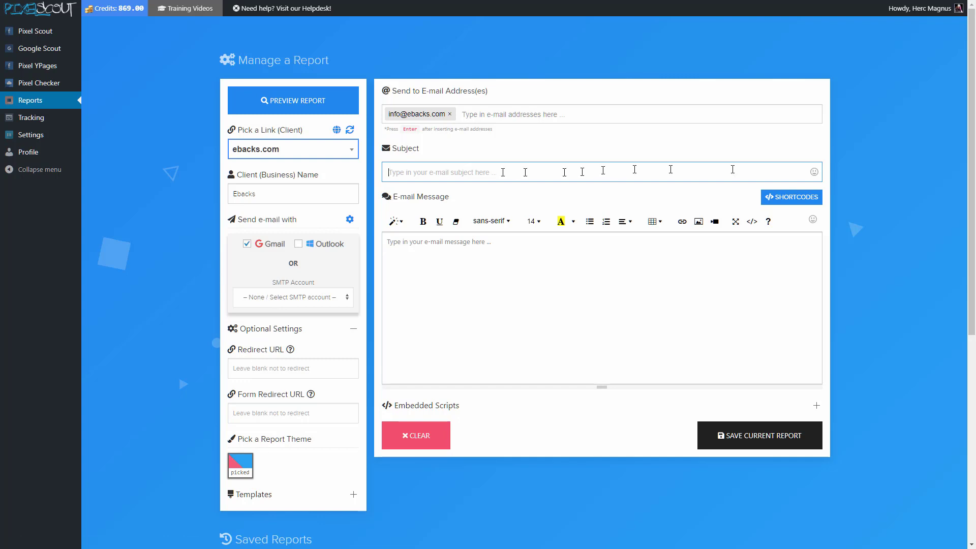
{"action": "left_click", "coordinate": [814, 174]}
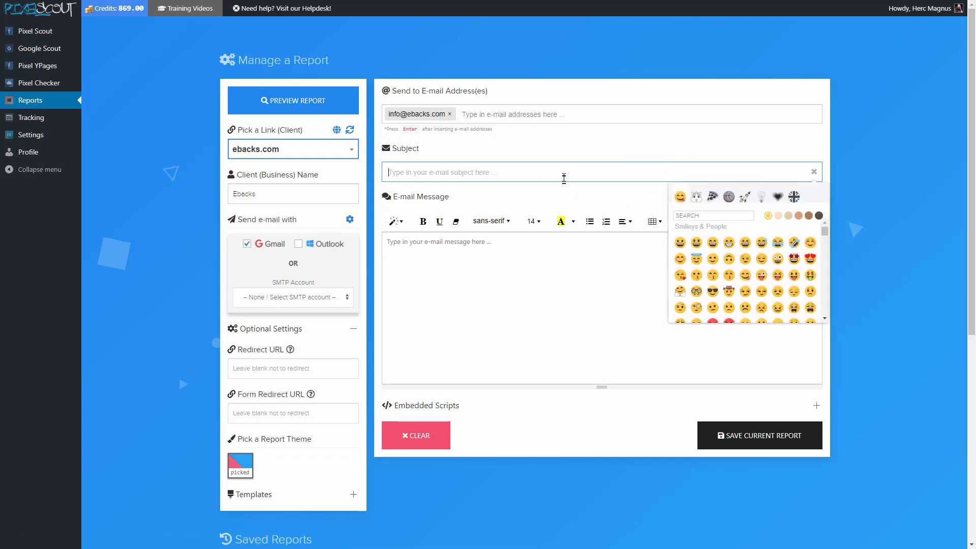
{"action": "left_click", "coordinate": [488, 279]}
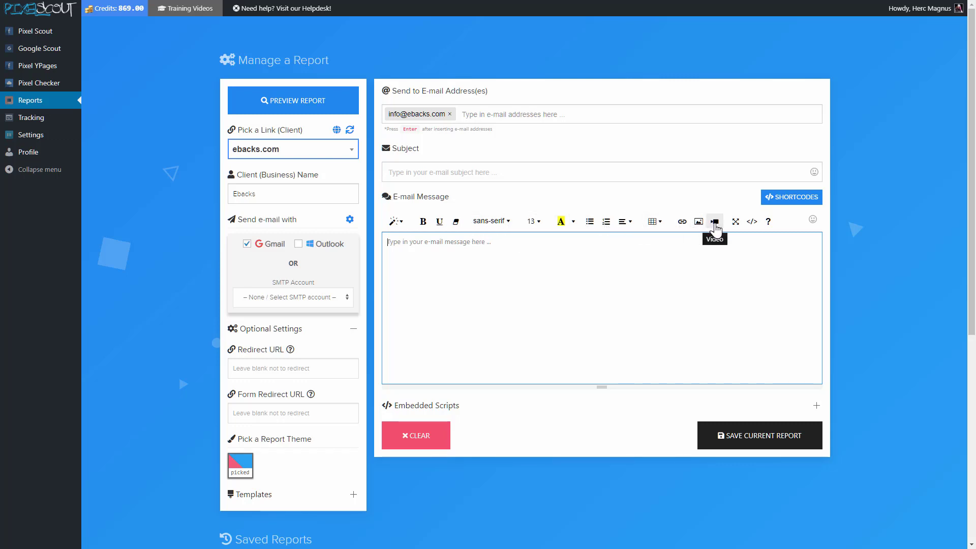
{"action": "left_click", "coordinate": [752, 223]}
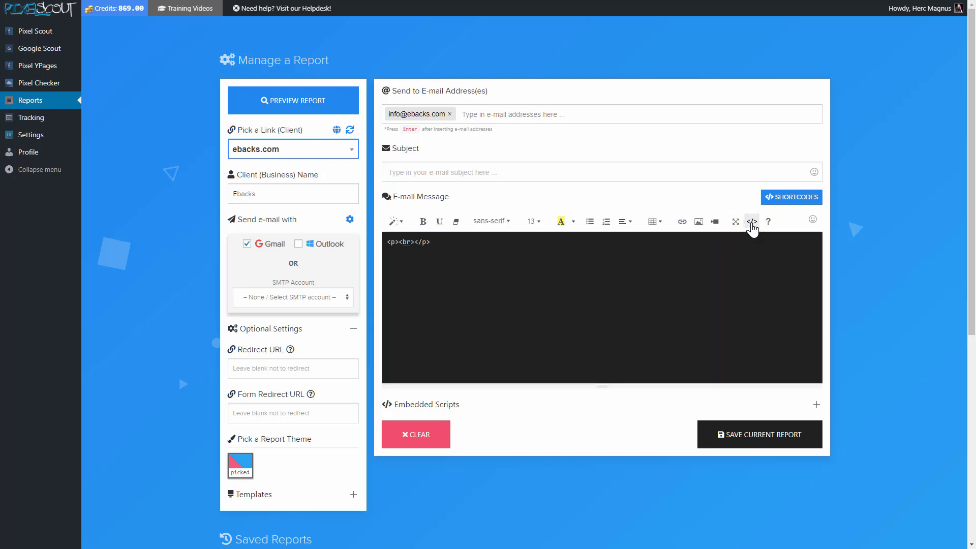
{"action": "left_click", "coordinate": [752, 224]}
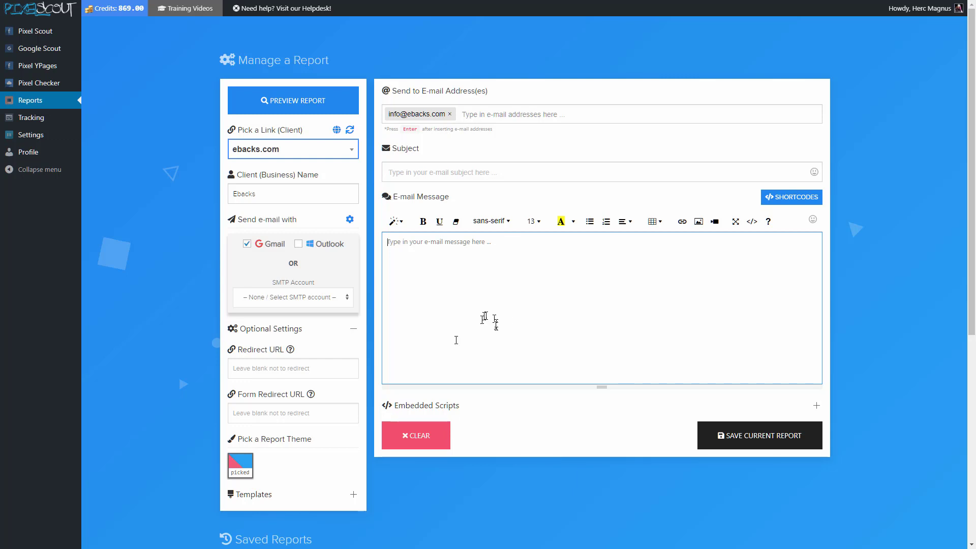
- Expand the embedded scripts and examine the script fields for the report page and the e-mail body
{"action": "left_click", "coordinate": [410, 407]}
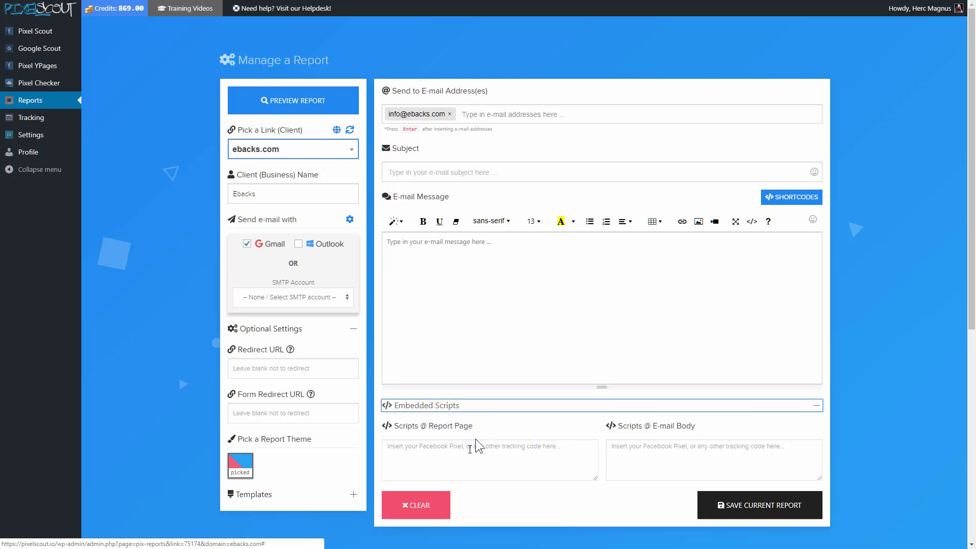
{"action": "left_click", "coordinate": [467, 452]}
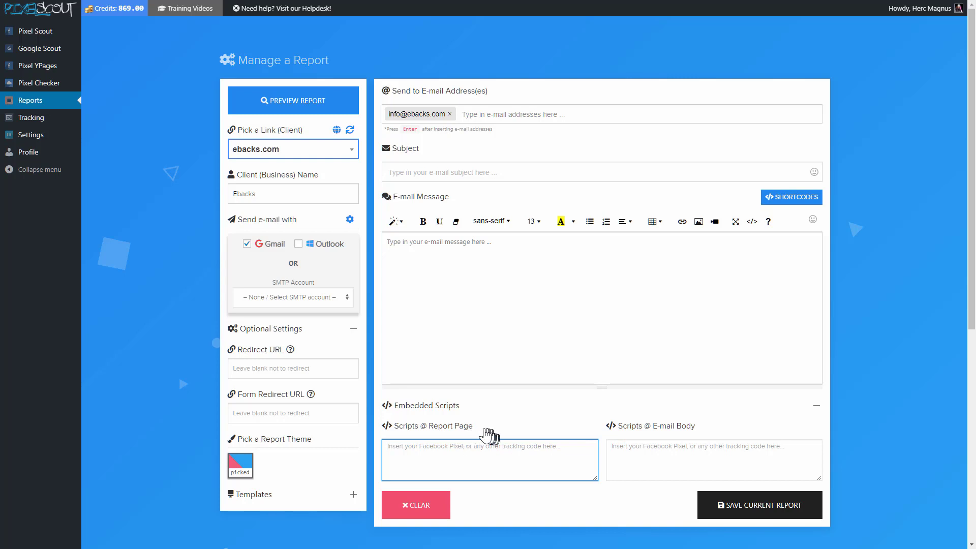
{"action": "left_click_drag", "start_coordinate": [473, 428], "coordinate": [399, 438]}
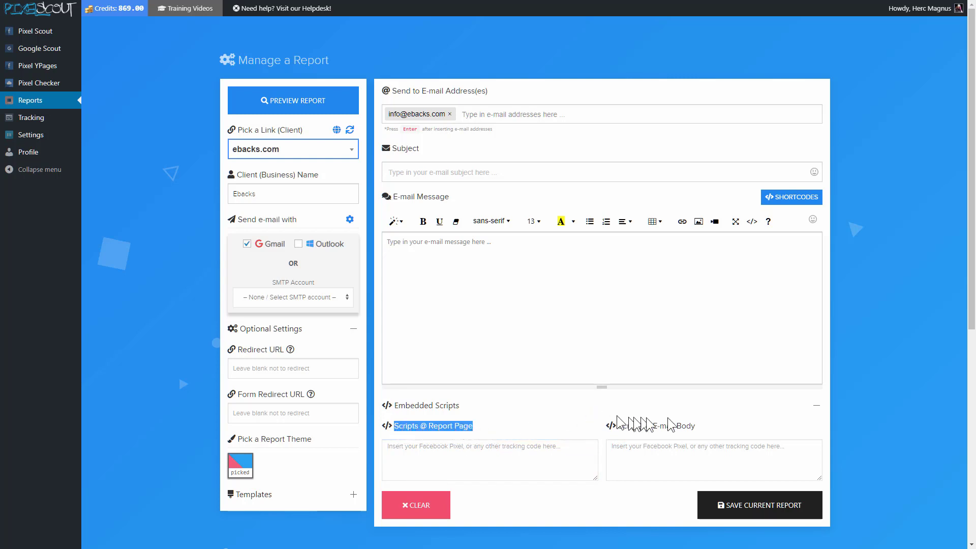
{"action": "left_click_drag", "start_coordinate": [704, 431], "coordinate": [616, 432]}
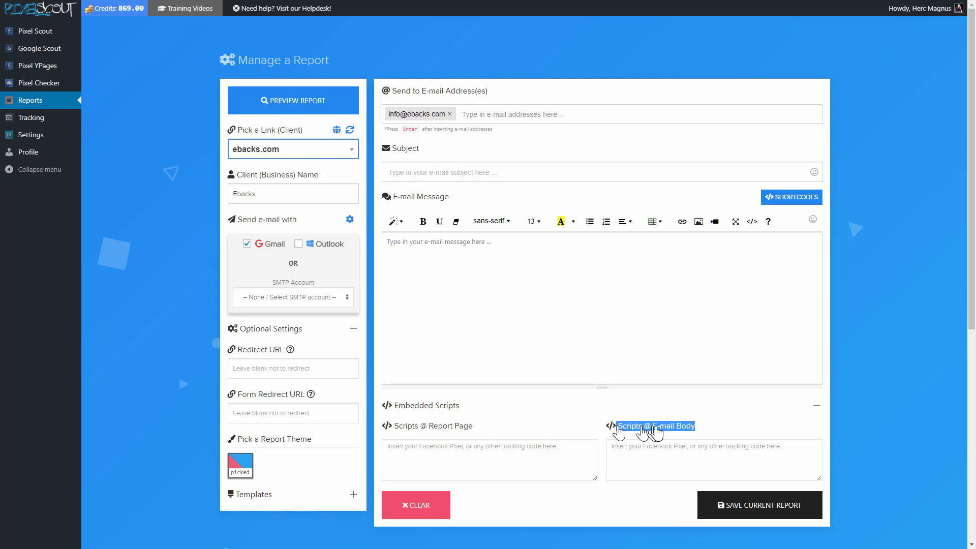
{"action": "left_click_drag", "start_coordinate": [712, 431], "coordinate": [625, 433]}
{"action": "left_click_drag", "start_coordinate": [508, 433], "coordinate": [390, 433]}
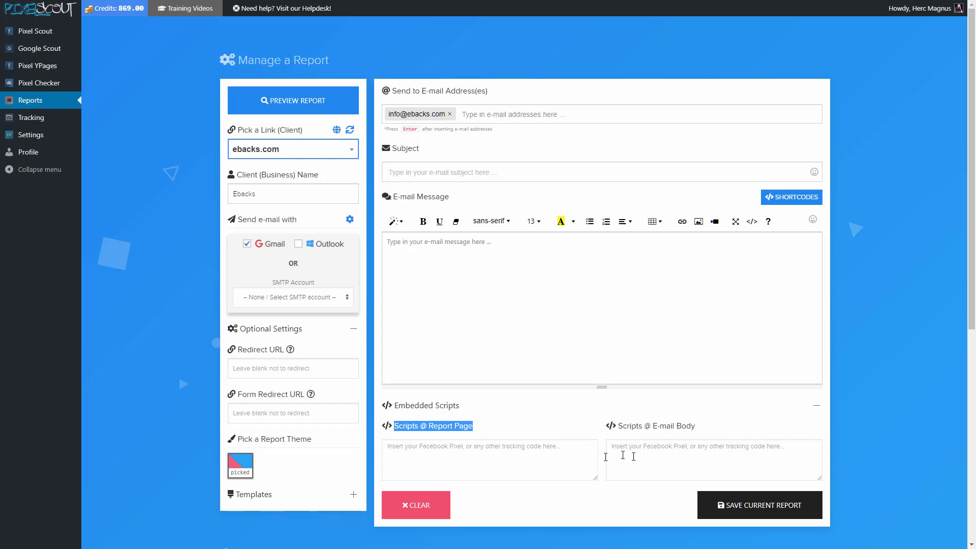
- Inject the REPORT_URL shortcode into the e-mail message and start a new line below it
{"action": "left_click", "coordinate": [506, 271]}
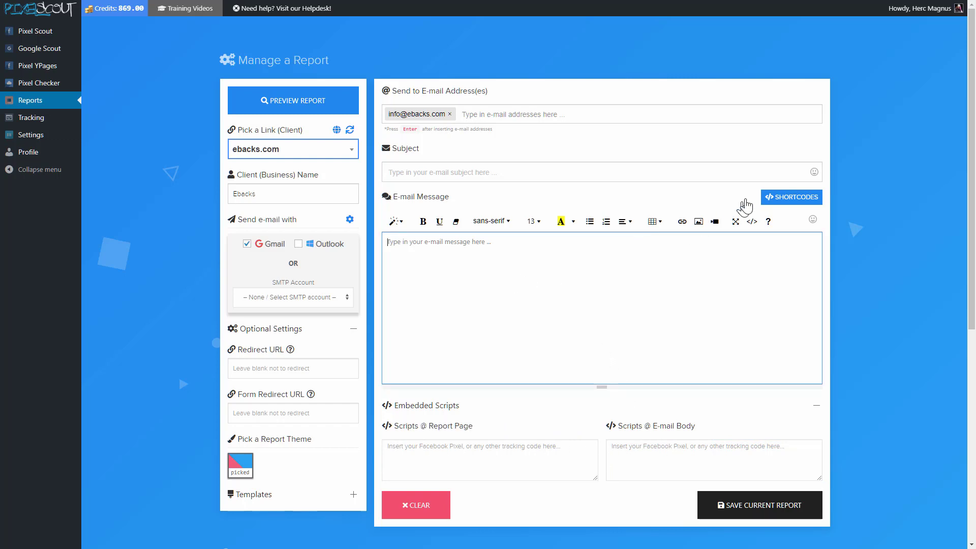
{"action": "left_click", "coordinate": [787, 201]}
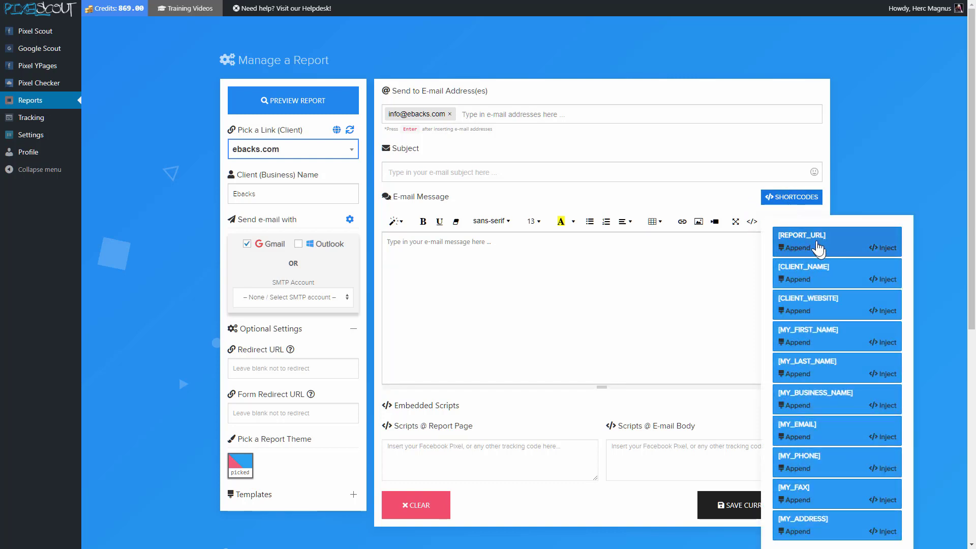
{"action": "left_click", "coordinate": [885, 250]}
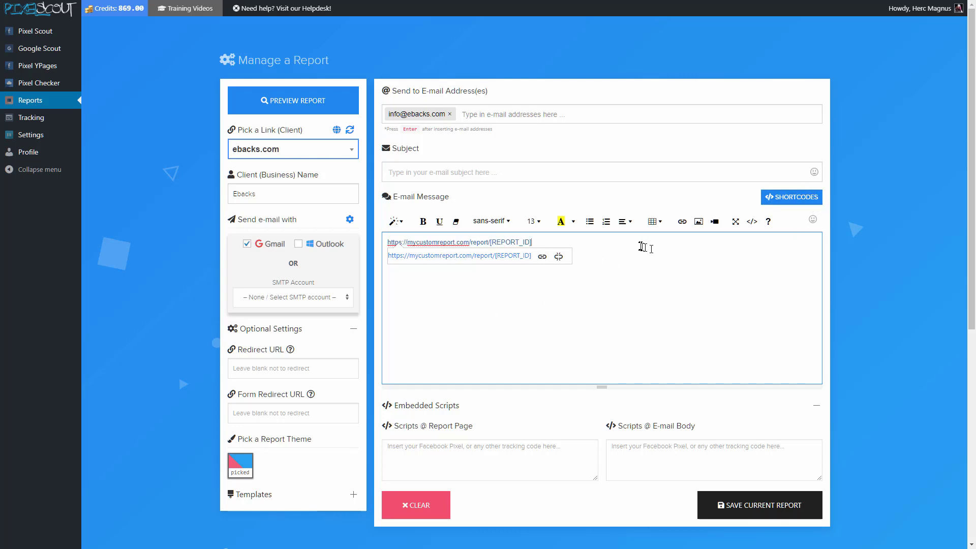
{"action": "left_click", "coordinate": [610, 275]}
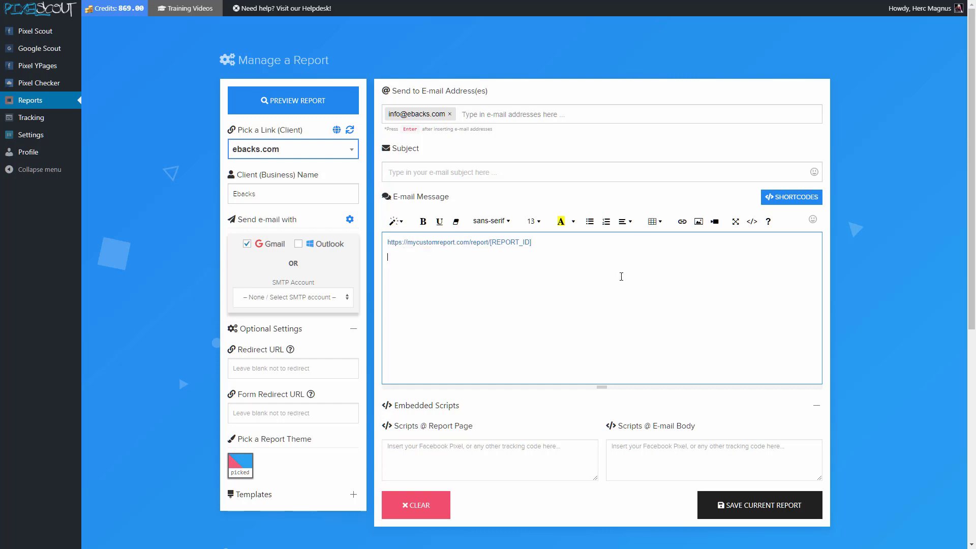
- Inject the CLIENT_NAME shortcode on the line below the report link in the e-mail message
{"action": "left_click", "coordinate": [794, 200]}
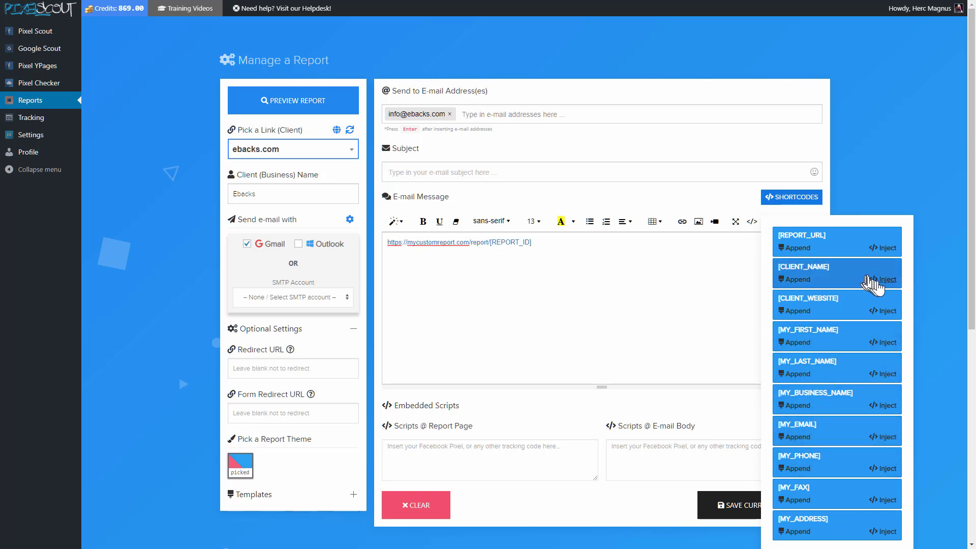
{"action": "left_click", "coordinate": [577, 244]}
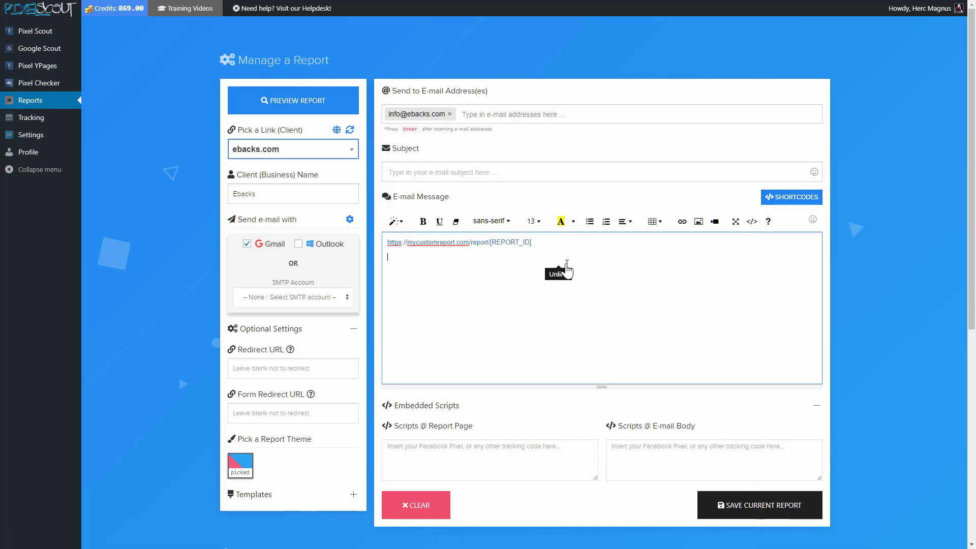
{"action": "left_click", "coordinate": [783, 203]}
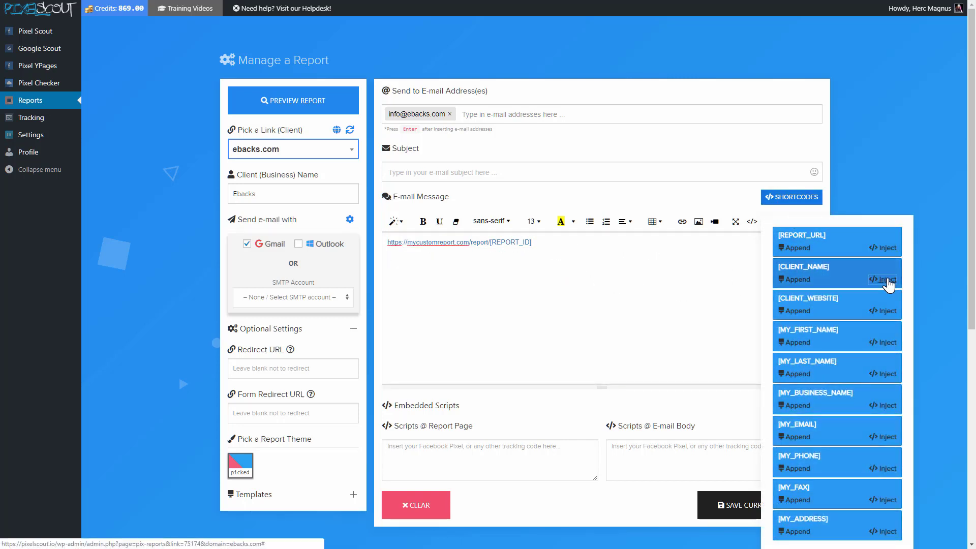
{"action": "left_click", "coordinate": [829, 275]}
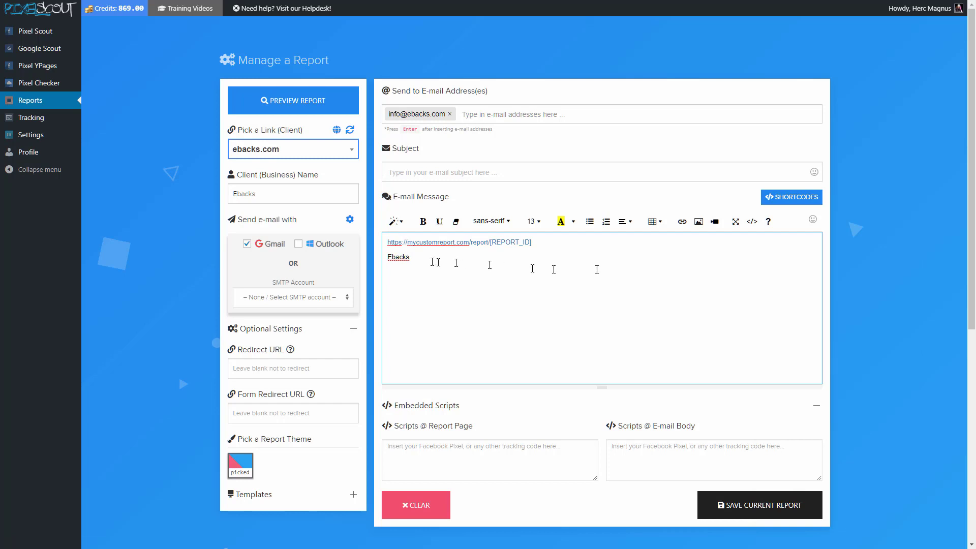
- Examine the list of message shortcodes and the client name line in the e-mail message
{"action": "left_click", "coordinate": [793, 198]}
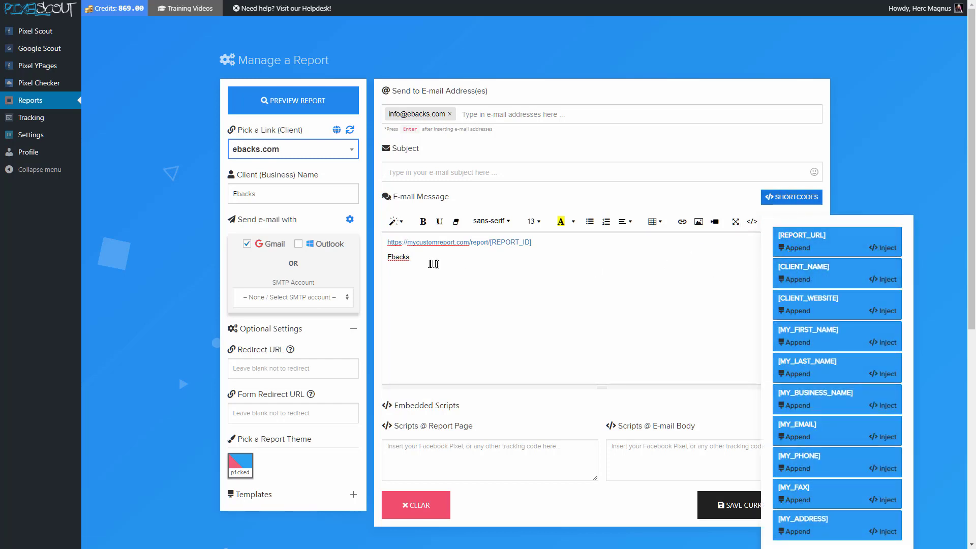
{"action": "left_click_drag", "start_coordinate": [401, 258], "coordinate": [413, 259]}
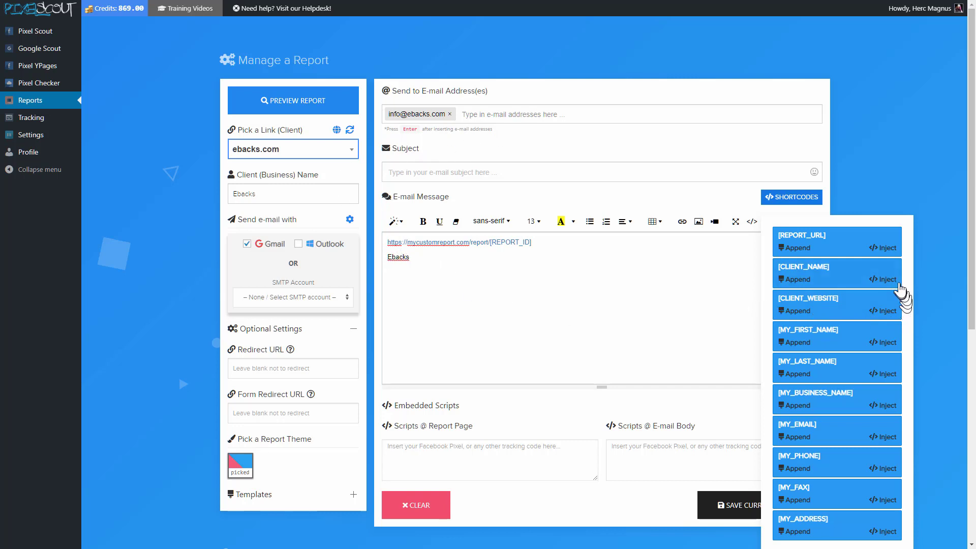
{"action": "left_click_drag", "start_coordinate": [455, 265], "coordinate": [379, 265]}
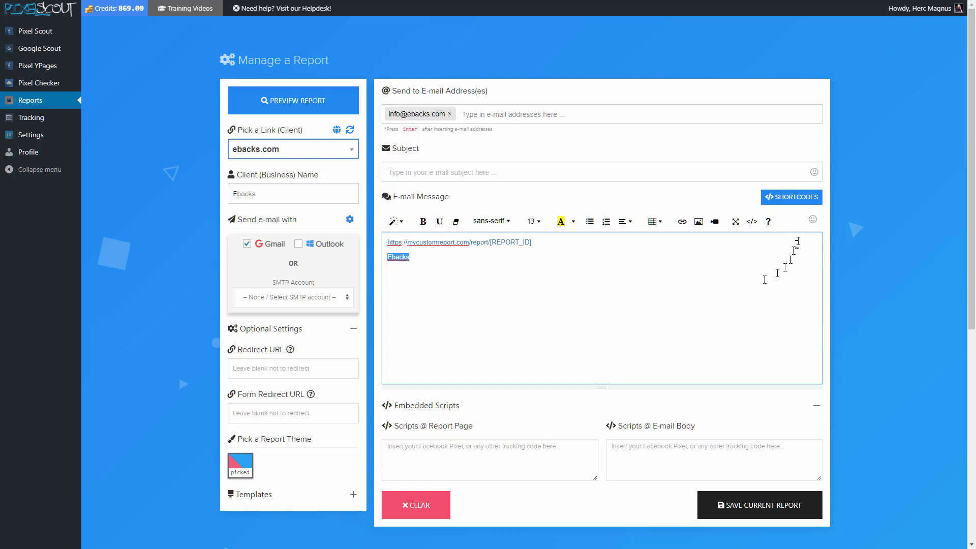
{"action": "left_click", "coordinate": [441, 268]}
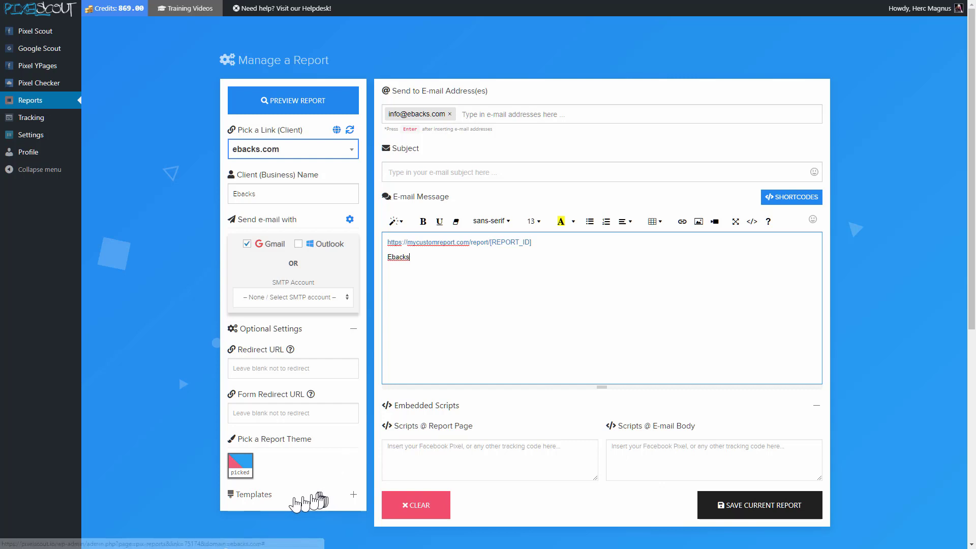
- Expand the templates, enter the subject "Saving A Subject" and save the e-mail message as a template
{"action": "scroll", "coordinate": [315, 465], "scroll_direction": "down", "scroll_amount": 1}
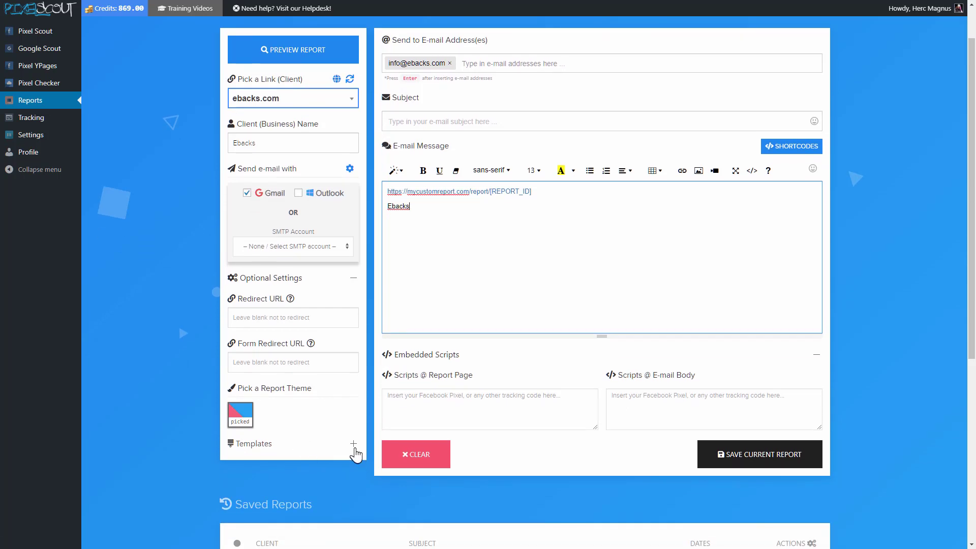
{"action": "left_click", "coordinate": [354, 445]}
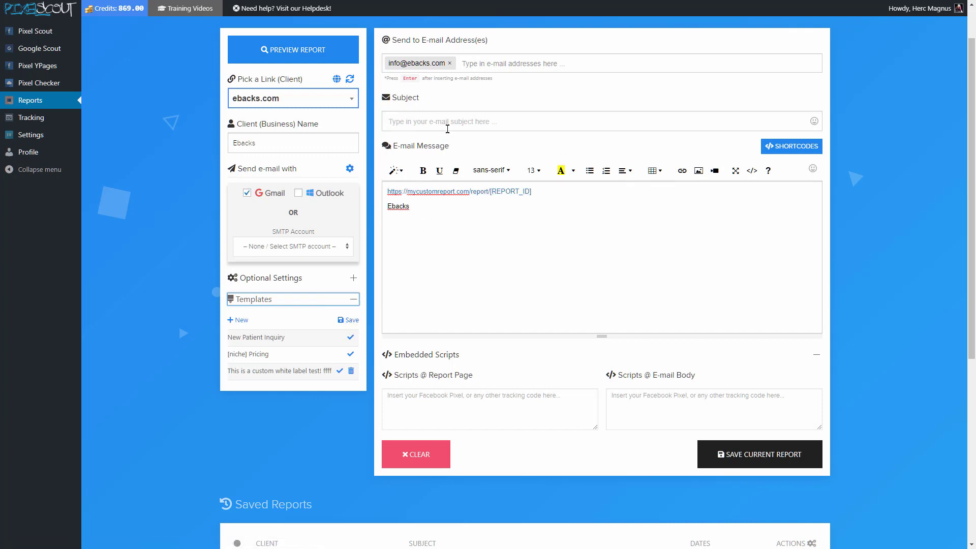
{"action": "left_click", "coordinate": [448, 126]}
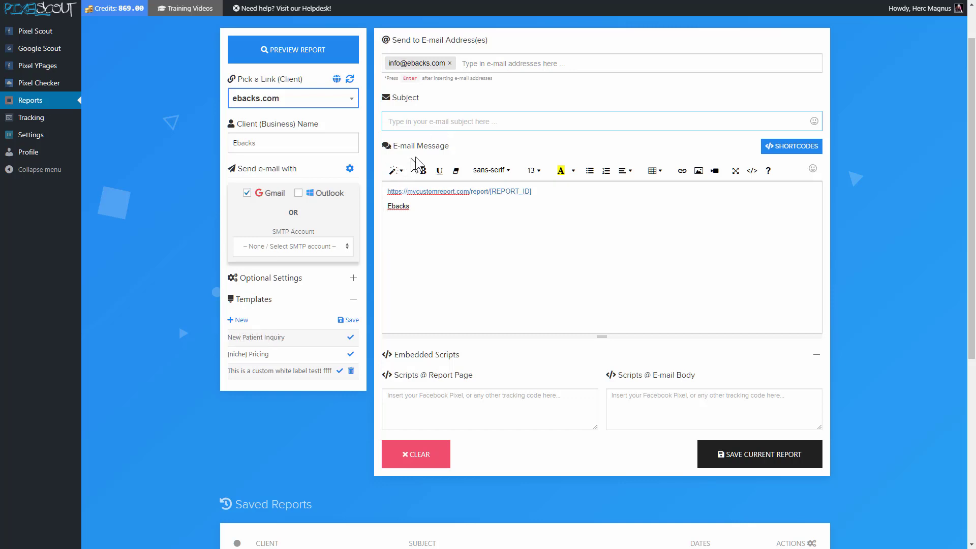
{"action": "type", "text": "Saving A Subject"}
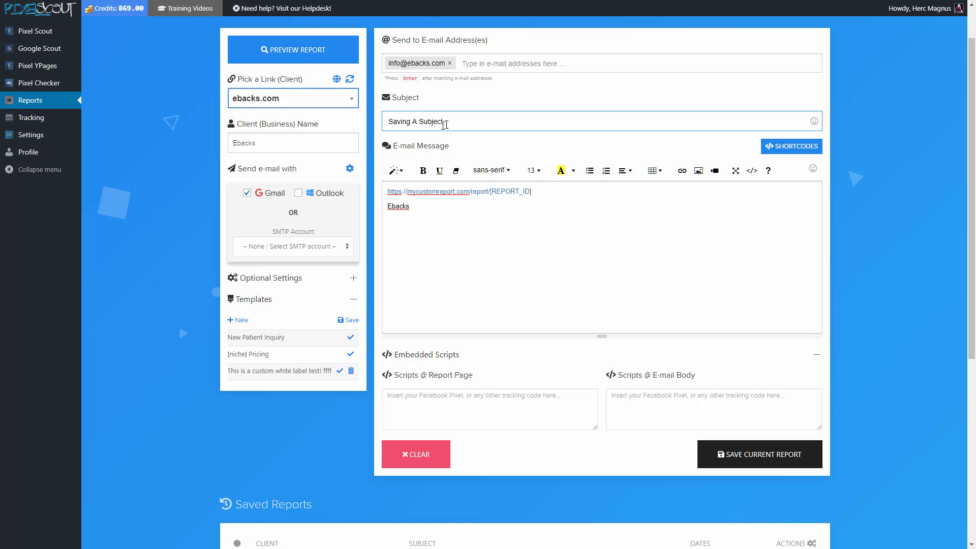
{"action": "left_click_drag", "start_coordinate": [444, 124], "coordinate": [379, 127]}
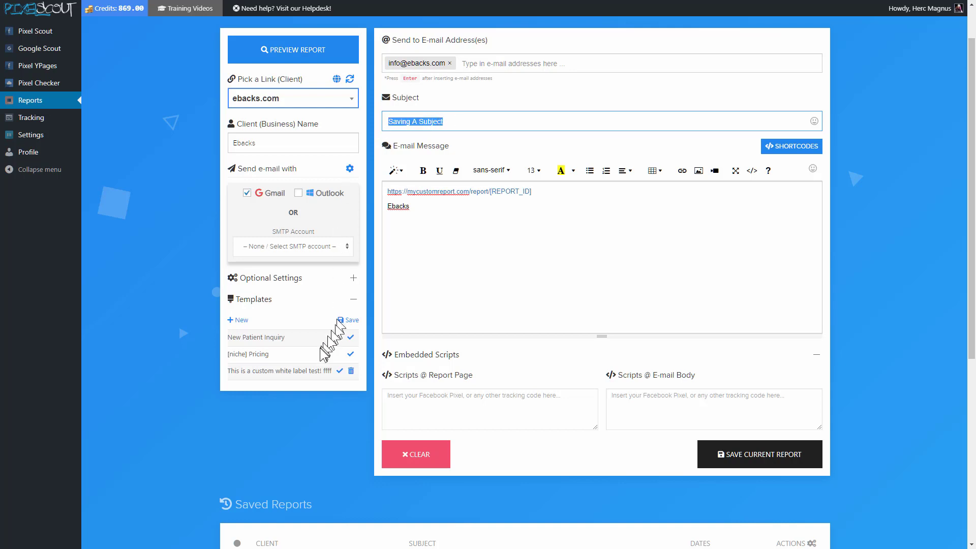
{"action": "left_click", "coordinate": [348, 321]}
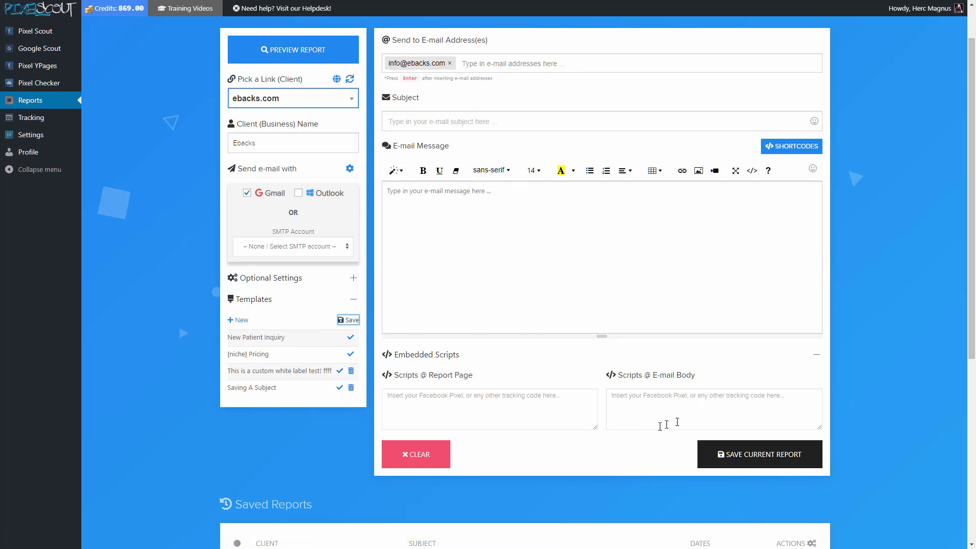
- Try to save the current report and look over the Saved Reports list
{"action": "left_click", "coordinate": [734, 460]}
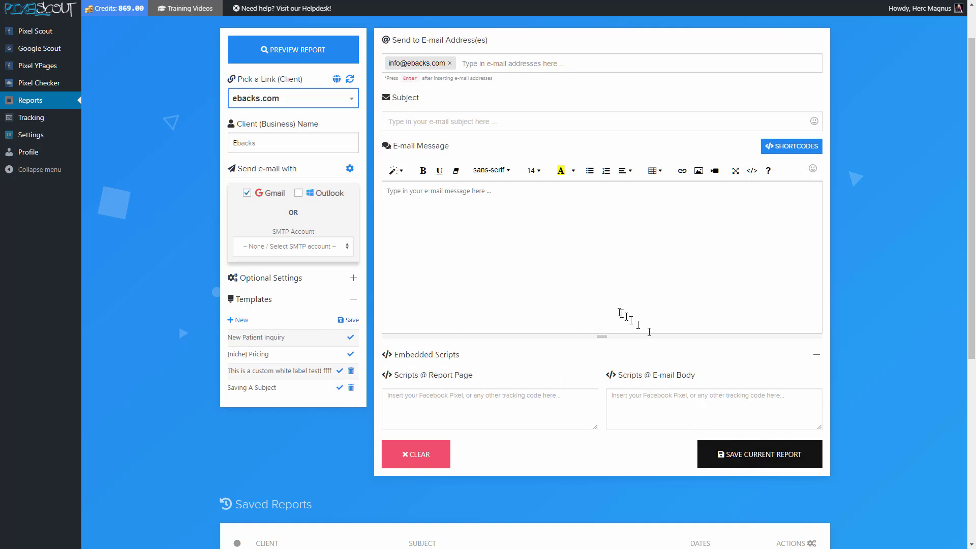
{"action": "scroll", "coordinate": [649, 332], "scroll_direction": "down", "scroll_amount": 4}
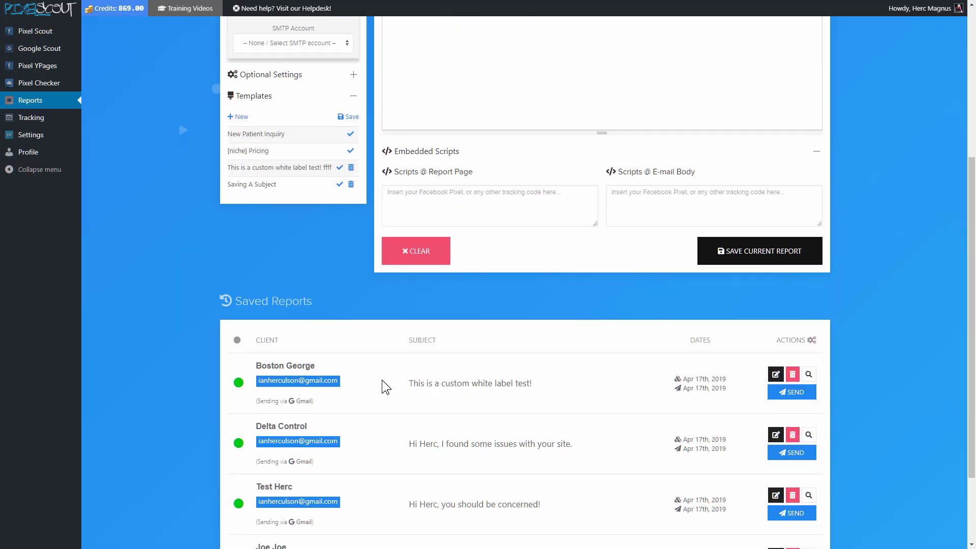
{"action": "scroll", "coordinate": [601, 376], "scroll_direction": "up", "scroll_amount": 5}
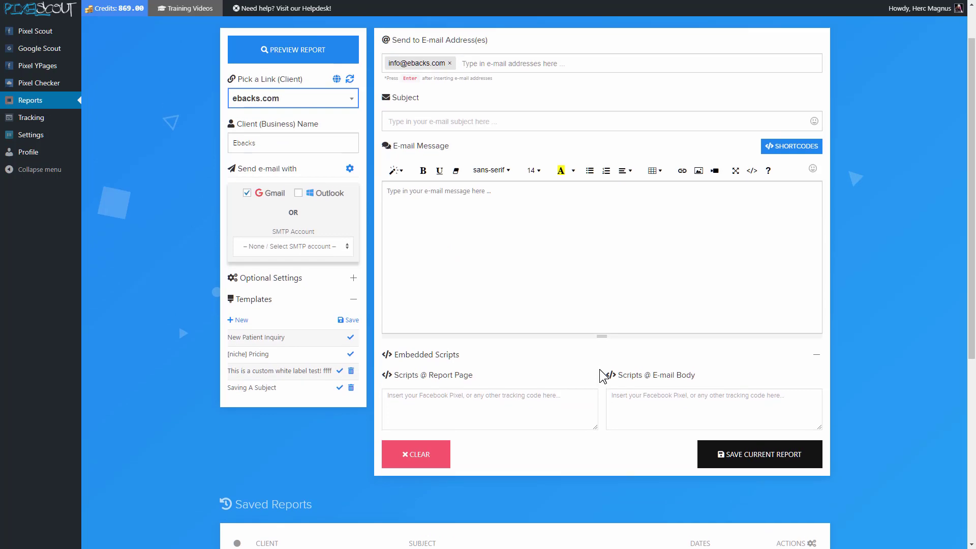
- View the first report in the Saved Reports list and leave full-screen mode
{"action": "scroll", "coordinate": [585, 350], "scroll_direction": "down", "scroll_amount": 7}
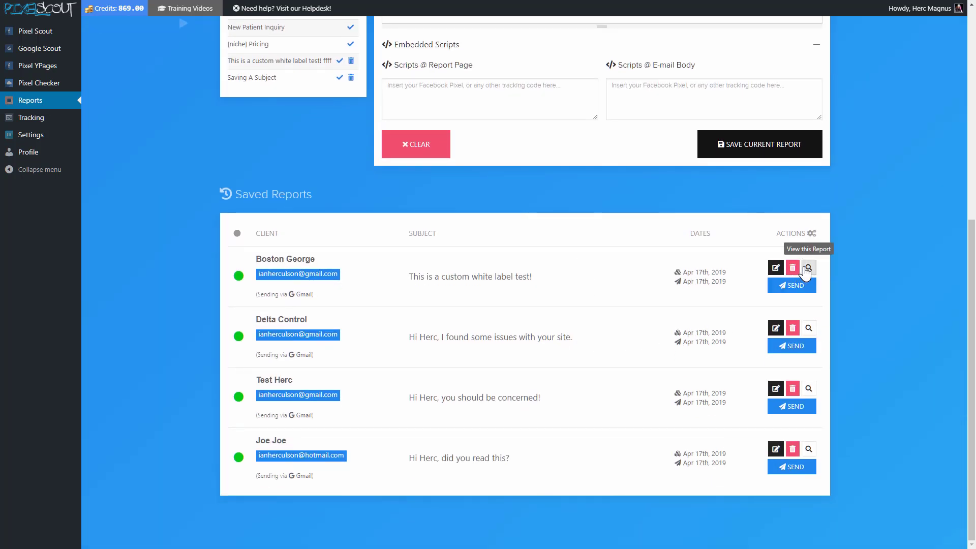
{"action": "left_click", "coordinate": [808, 268]}
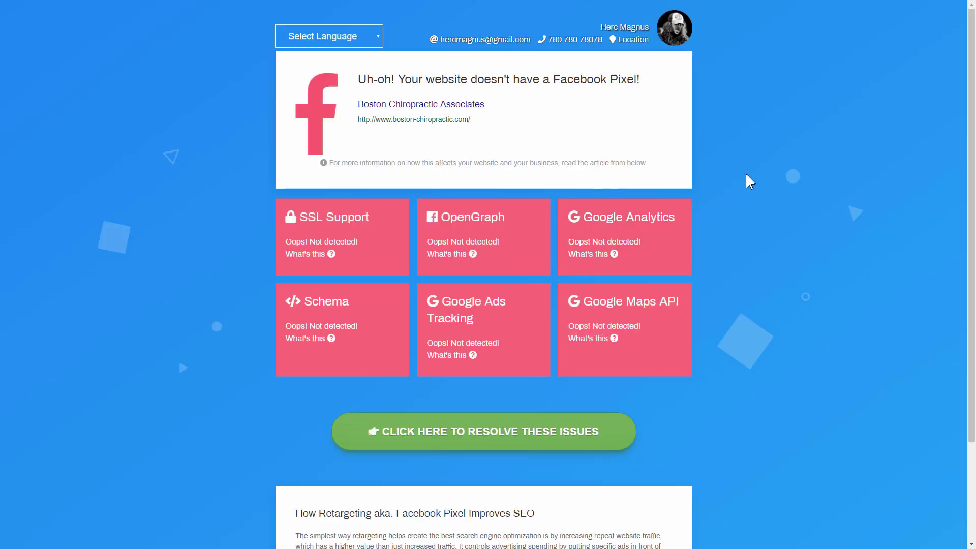
{"action": "key", "text": "F11"}
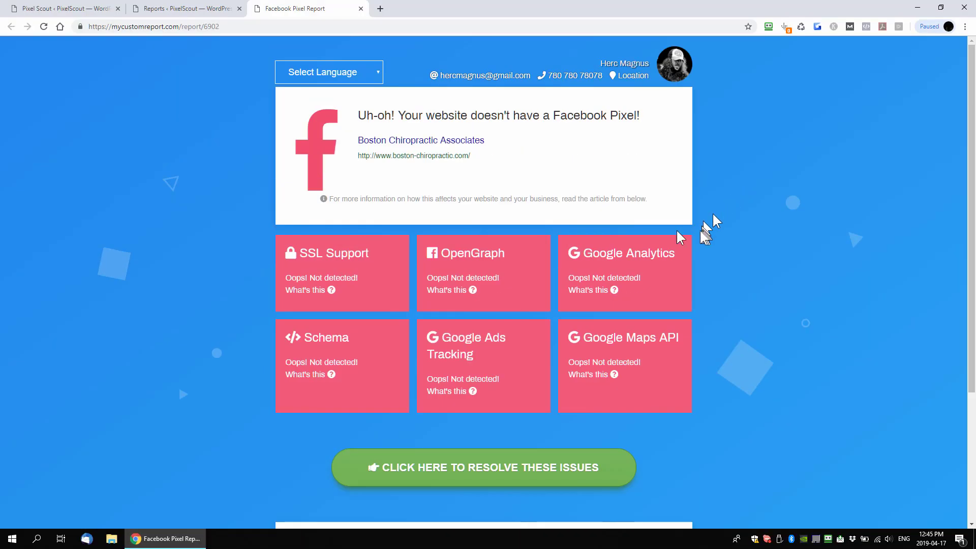
- Return to the Reports page and open the first saved report for editing
{"action": "left_click", "coordinate": [213, 12]}
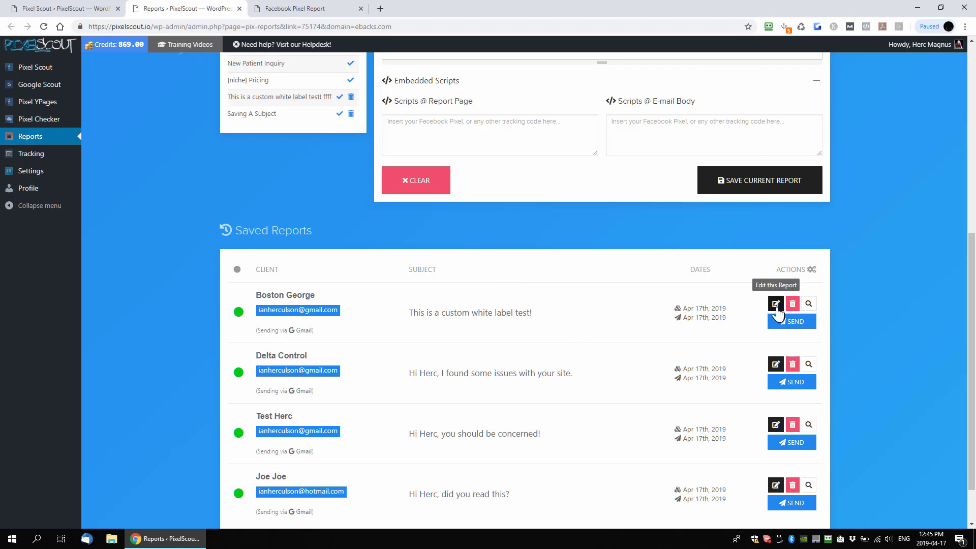
{"action": "scroll", "coordinate": [778, 313], "scroll_direction": "up", "scroll_amount": 1}
{"action": "left_click", "coordinate": [776, 331]}
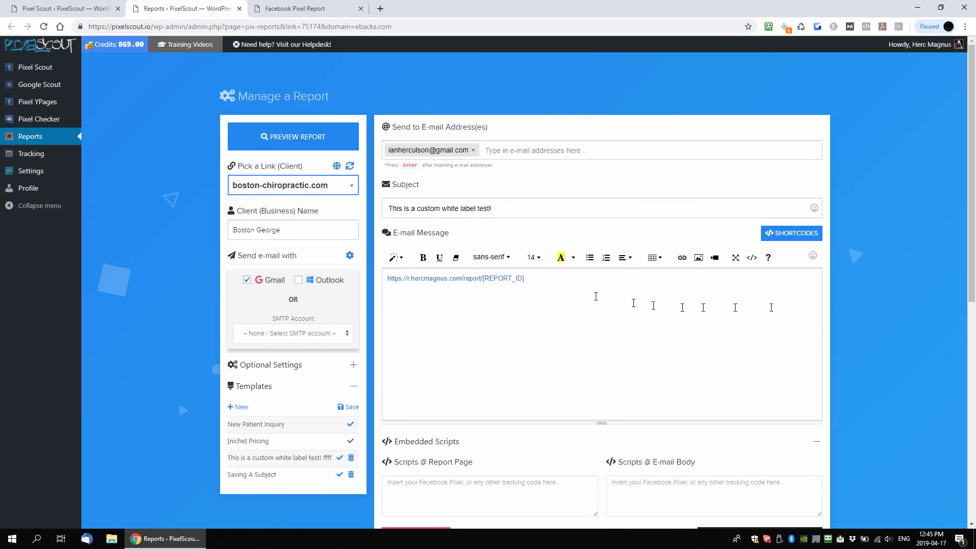
- In the report's preview, turn off the Language option and set the main header to Google Analytics, then return to the Reports page
{"action": "left_click", "coordinate": [283, 144]}
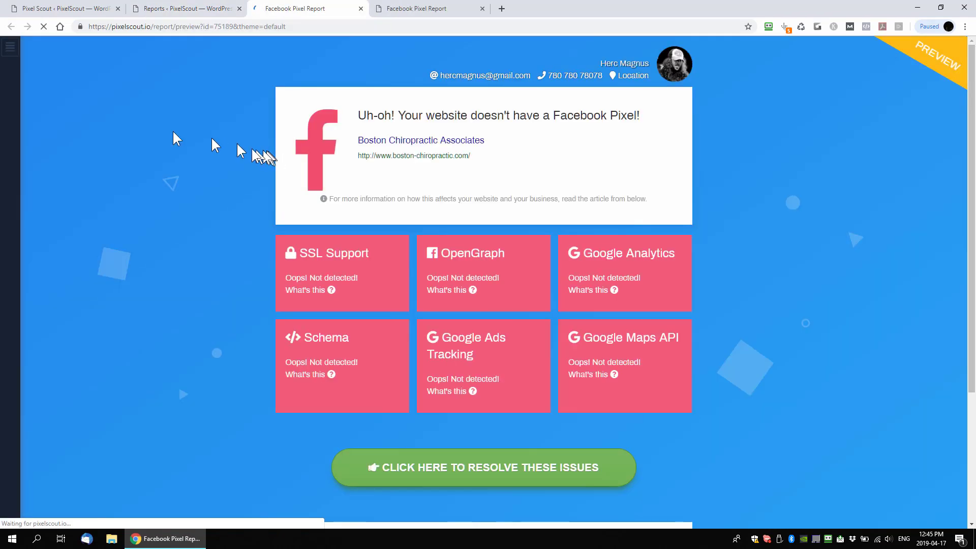
{"action": "left_click", "coordinate": [11, 55]}
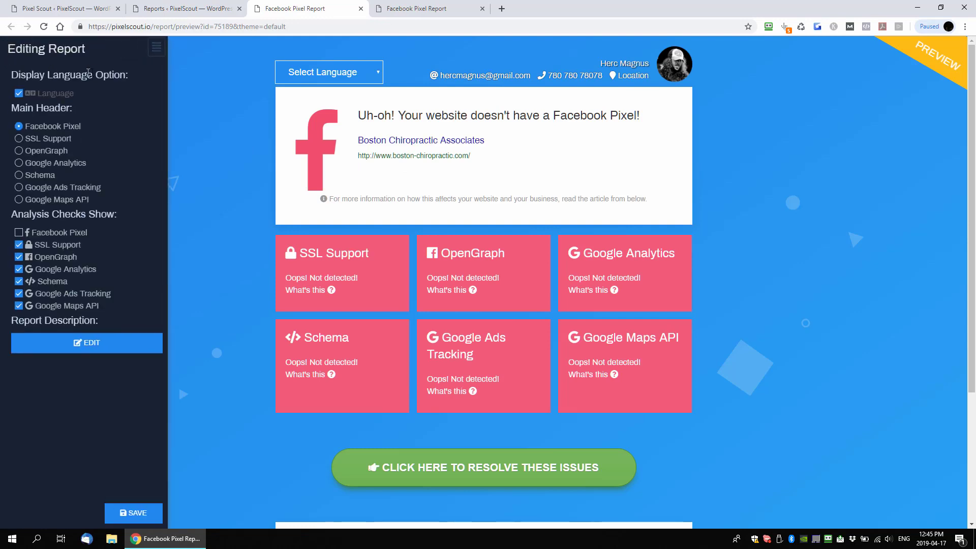
{"action": "left_click", "coordinate": [19, 93]}
{"action": "left_click", "coordinate": [19, 138]}
{"action": "left_click", "coordinate": [19, 150]}
{"action": "left_click", "coordinate": [19, 163]}
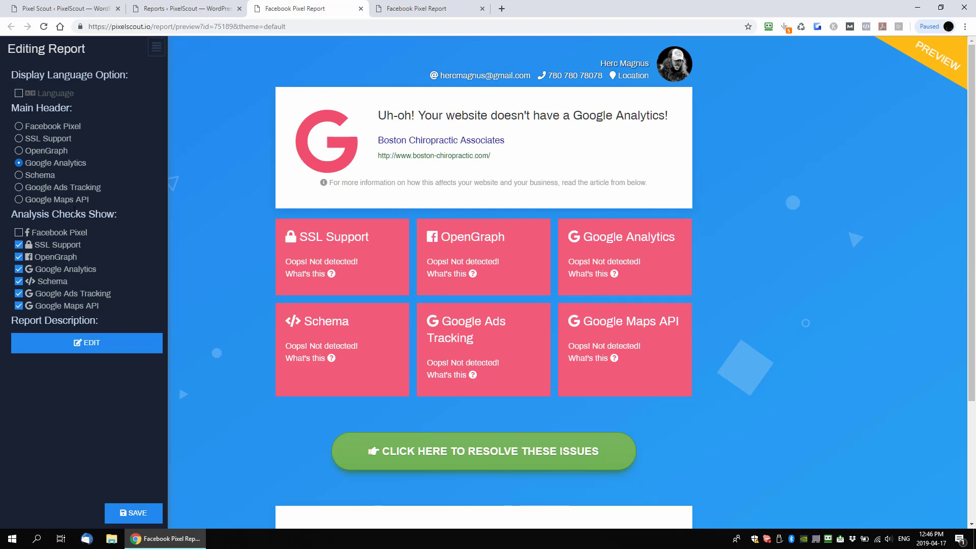
{"action": "left_click", "coordinate": [184, 11]}
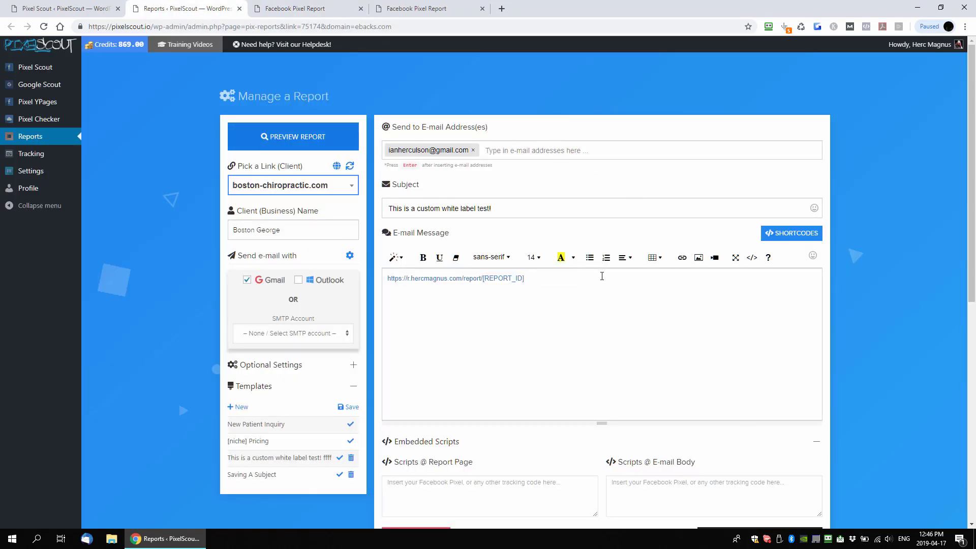